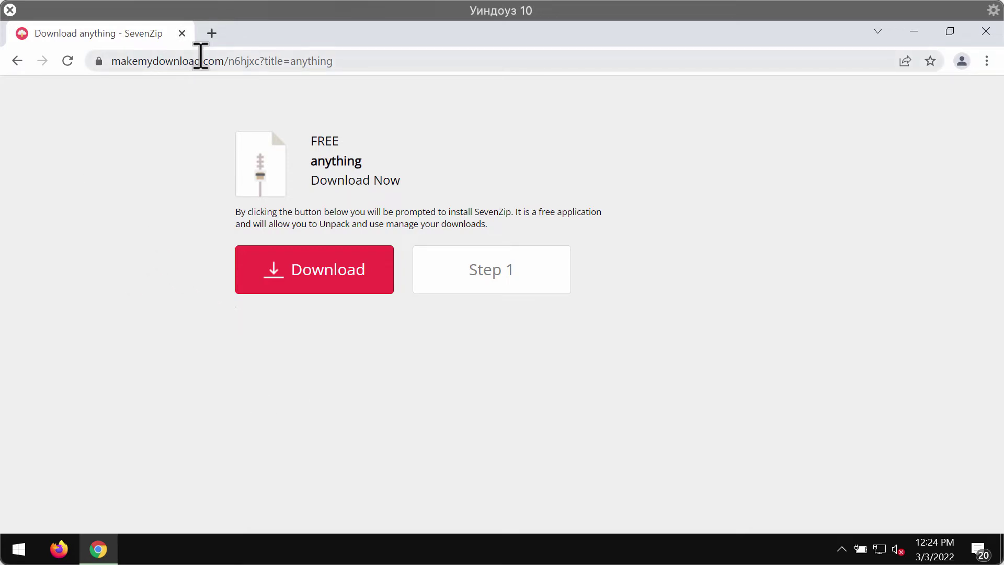
Inspect the full makemydownload.com pop-up address in Chrome's address bar
left_click_drag(114, 63, 220, 62)
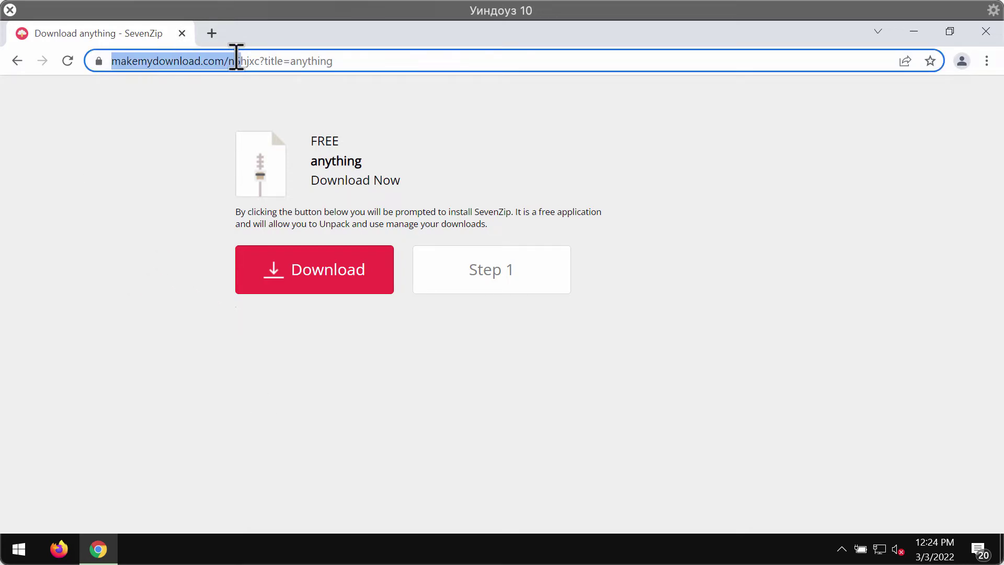
key("End")
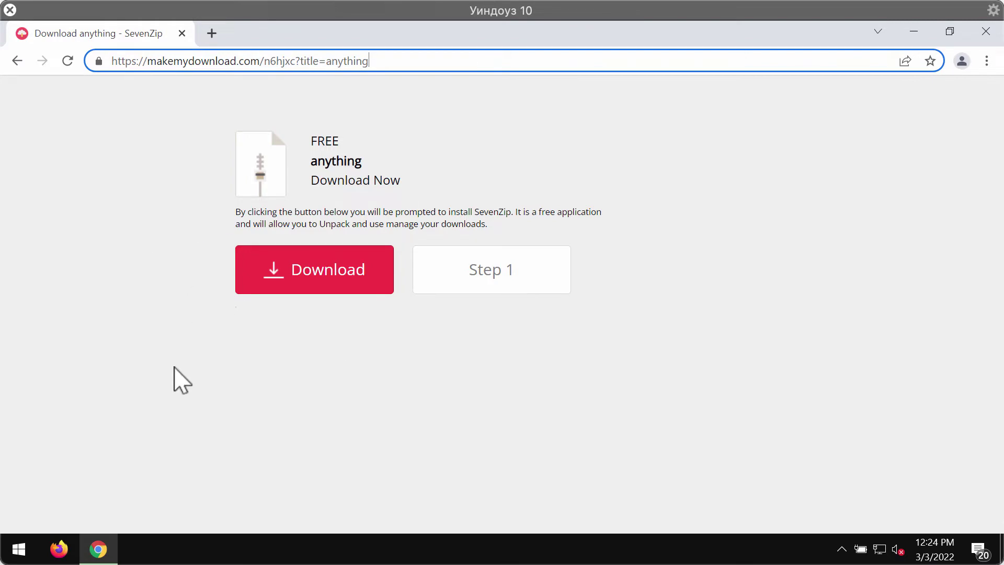
left_click(310, 382)
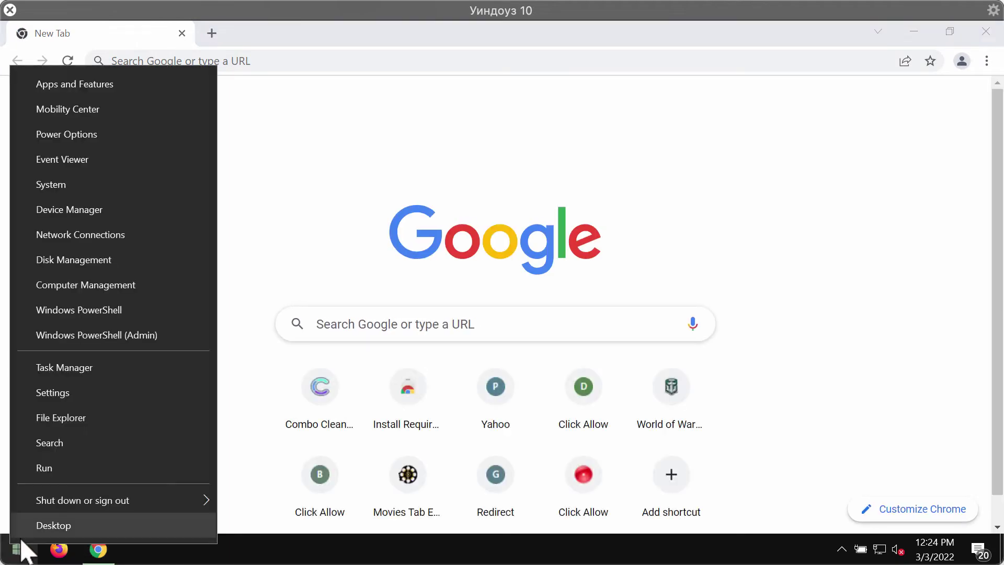
left_click(78, 447)
type("c")
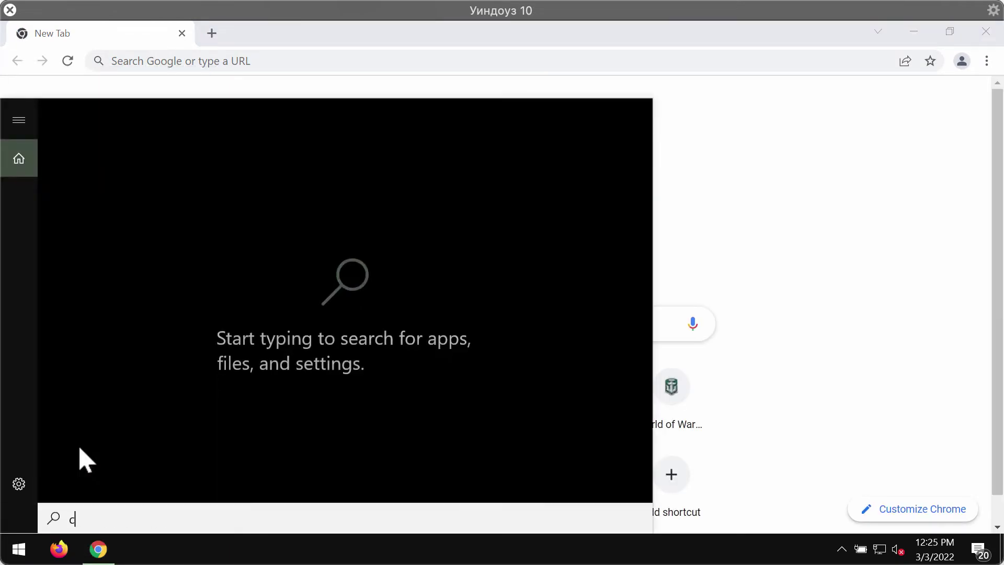
type("on")
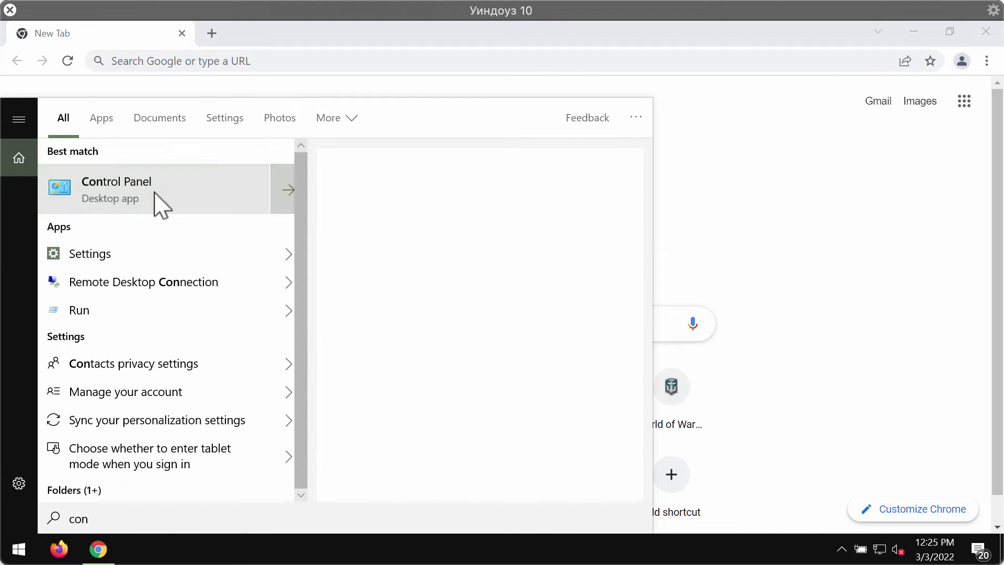
left_click(155, 194)
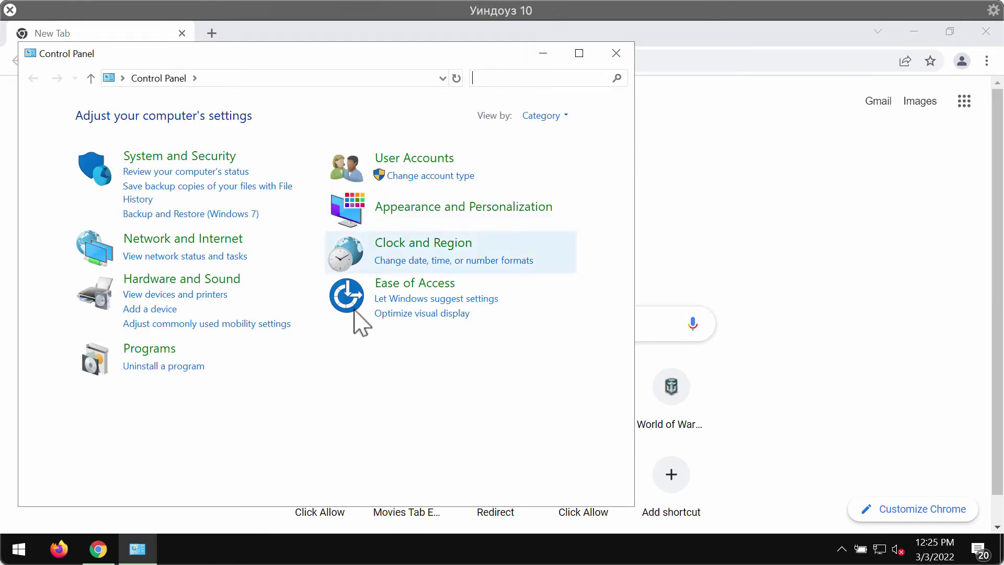
left_click(168, 367)
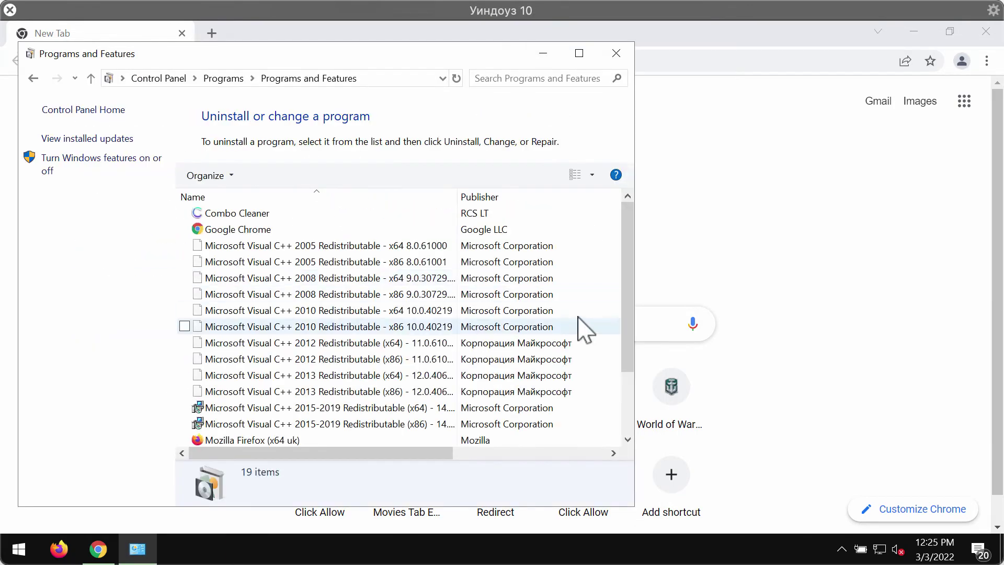
mouse_move(625, 297)
left_mouse_down()
mouse_move(622, 390)
mouse_move(622, 314)
mouse_move(605, 393)
mouse_move(635, 246)
left_mouse_up()
mouse_move(640, 199)
left_mouse_down()
mouse_move(625, 418)
mouse_move(607, 331)
mouse_move(621, 372)
mouse_move(616, 438)
mouse_move(601, 264)
mouse_move(546, 410)
left_mouse_up()
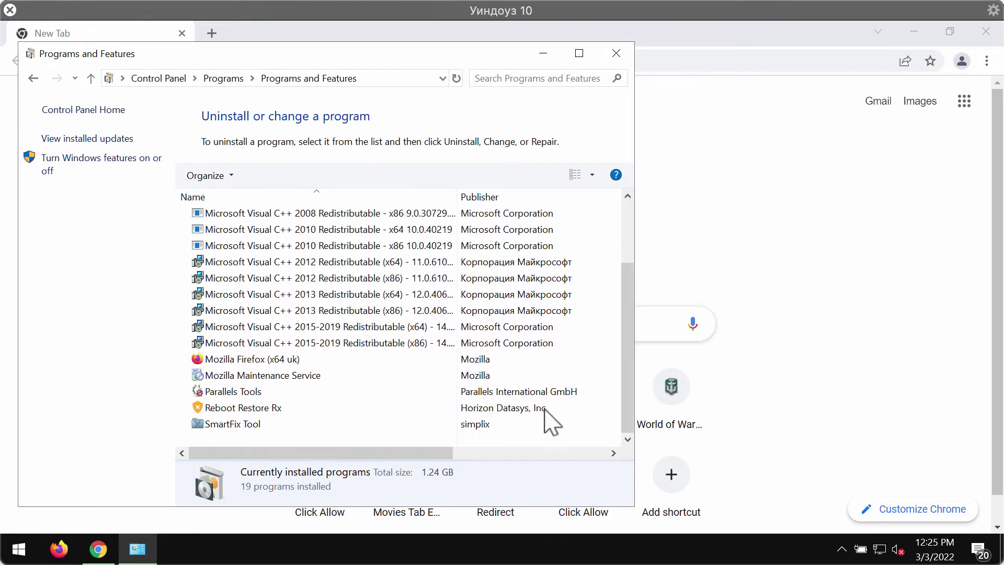
left_click(616, 52)
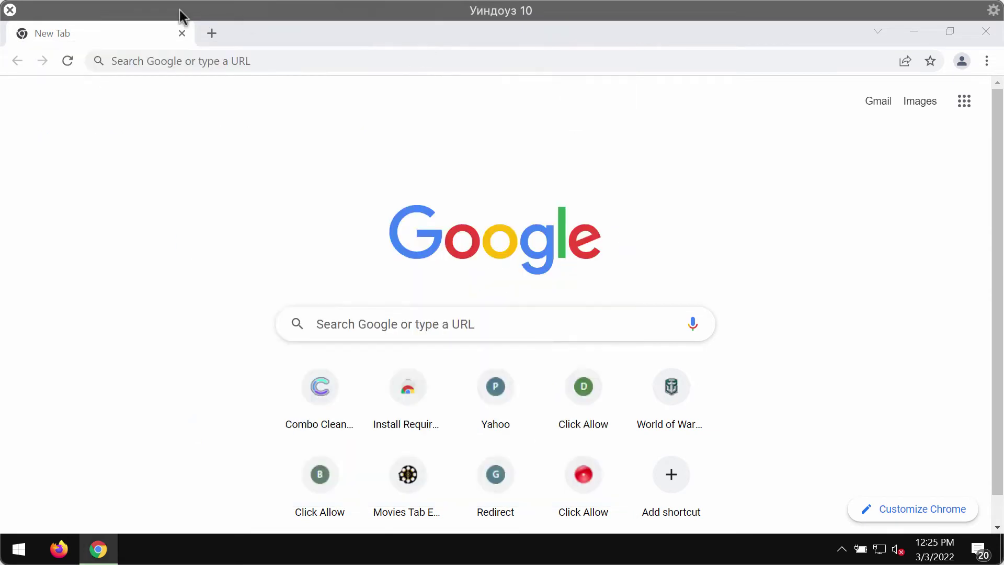
Load combocleaner.com from the New Tab shortcut, check its full address and scroll the homepage
left_click(313, 403)
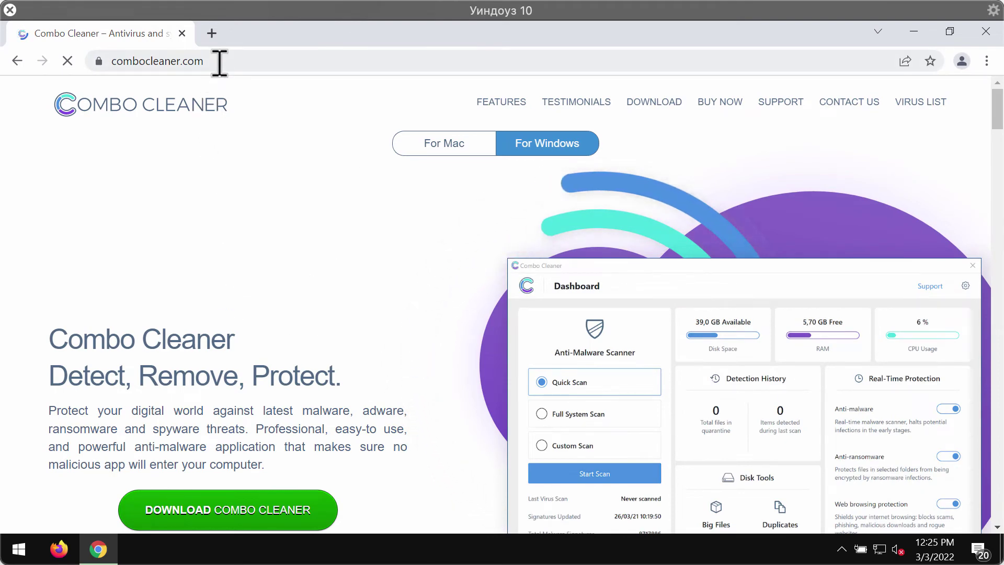
left_click(105, 60)
key("End")
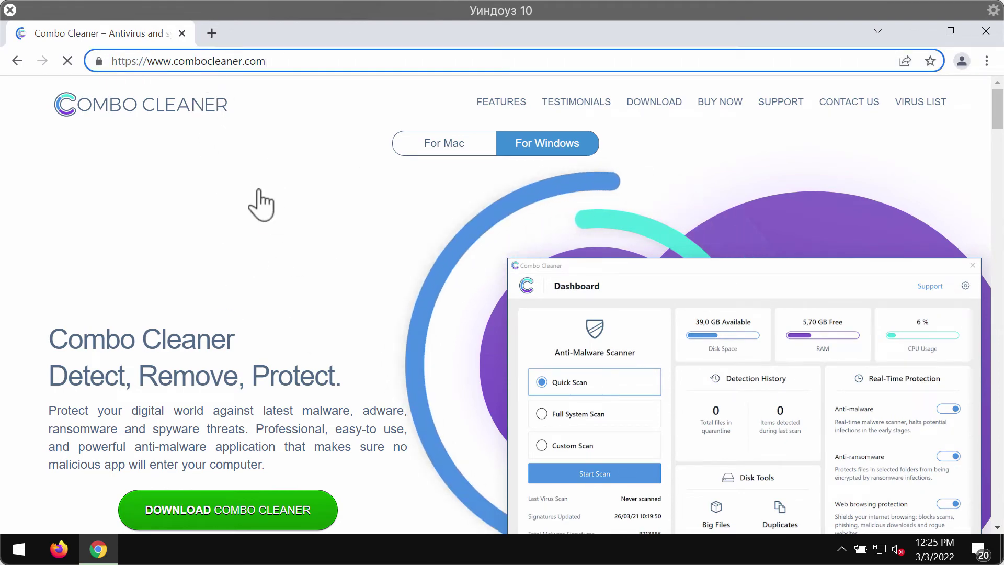
scroll(267, 416, "down", 1)
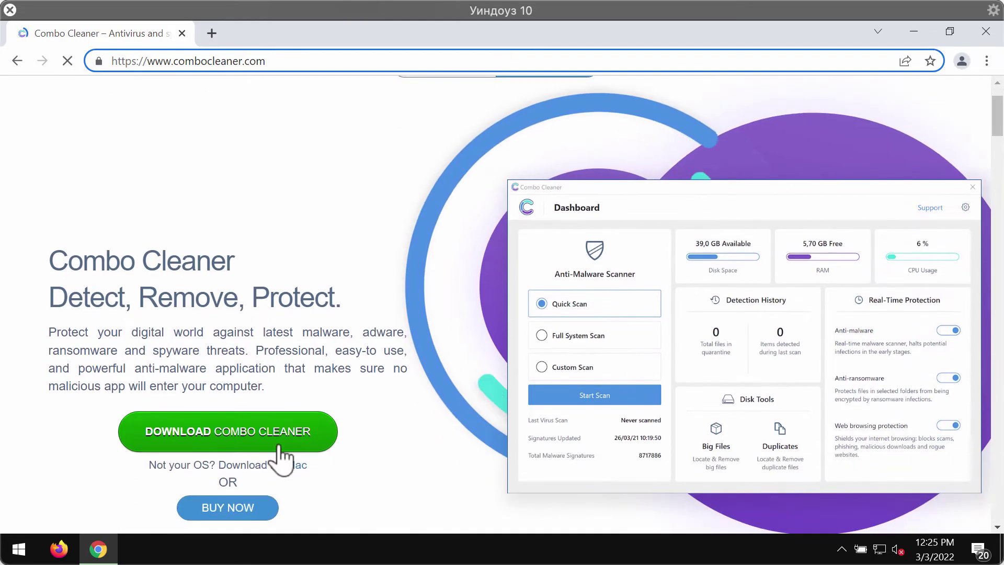
Minimize Chrome and launch Combo Cleaner from its desktop icon
left_click(910, 26)
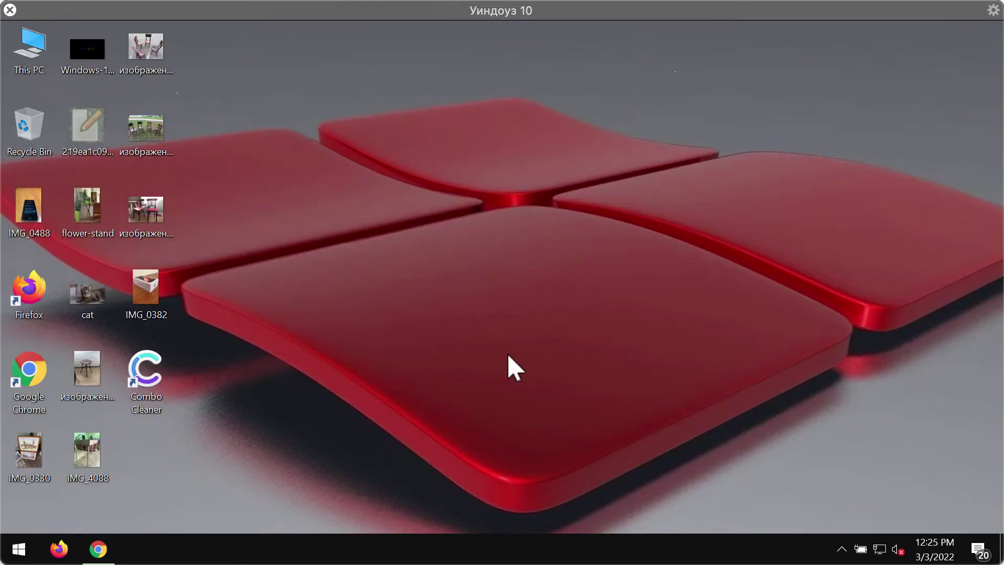
double_click(135, 375)
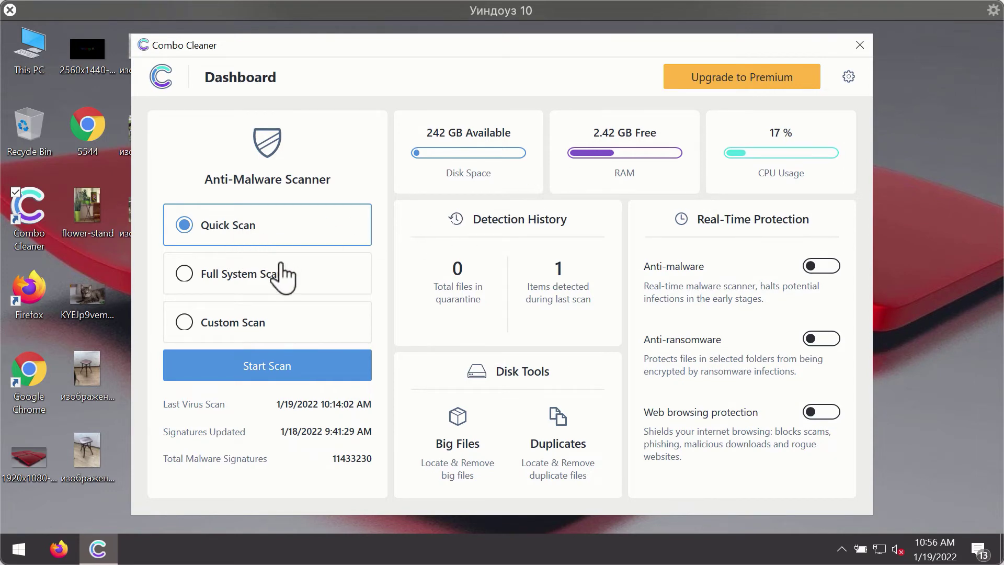
Start a Quick Scan from the Combo Cleaner Dashboard
left_click(308, 373)
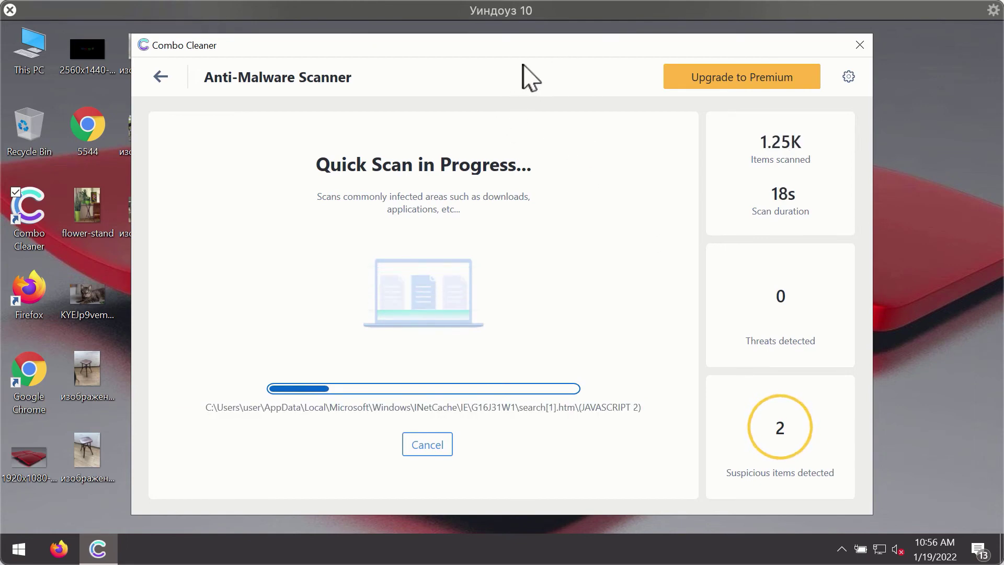
Check the Anti-Ransomware settings, which show no protected folders, then return to the Dashboard
left_click(849, 78)
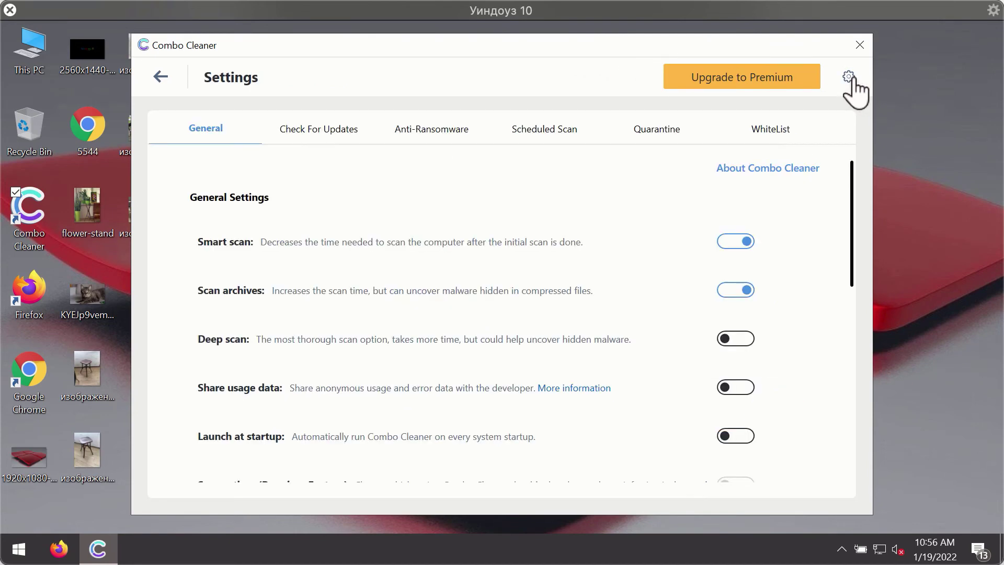
left_click(434, 137)
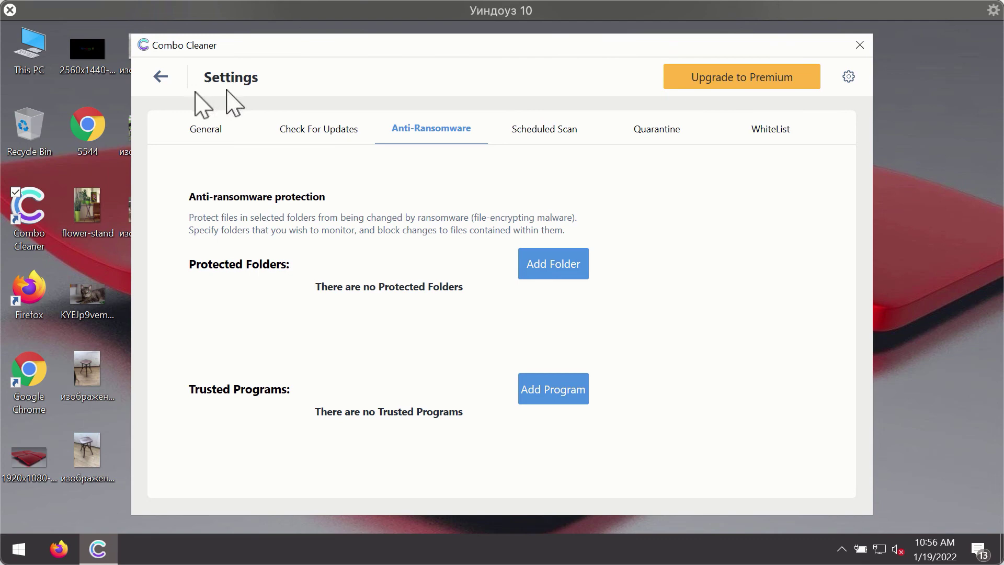
left_click(160, 77)
Cancel the running Quick Scan and confirm stopping it with Yes
left_click(297, 369)
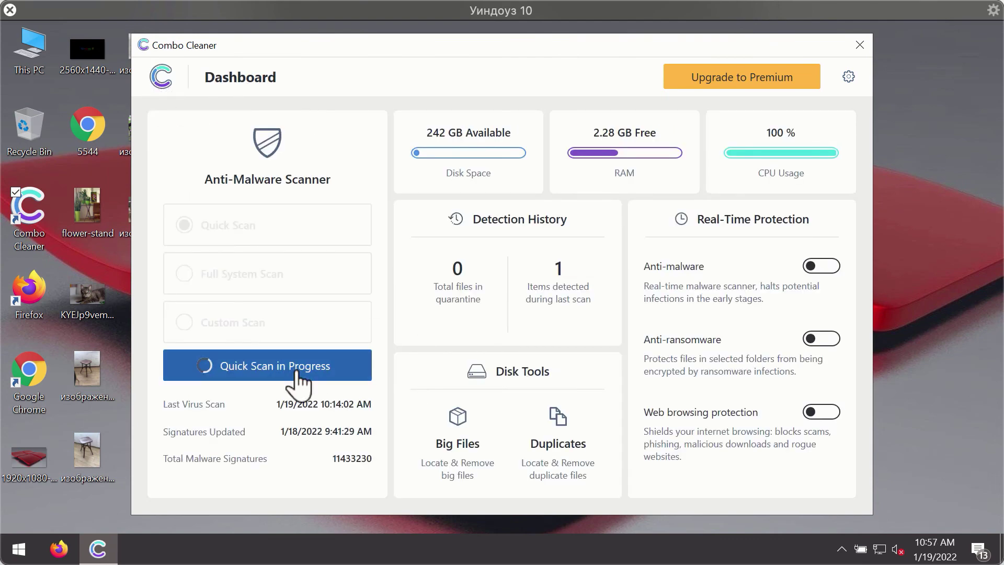
left_click(438, 445)
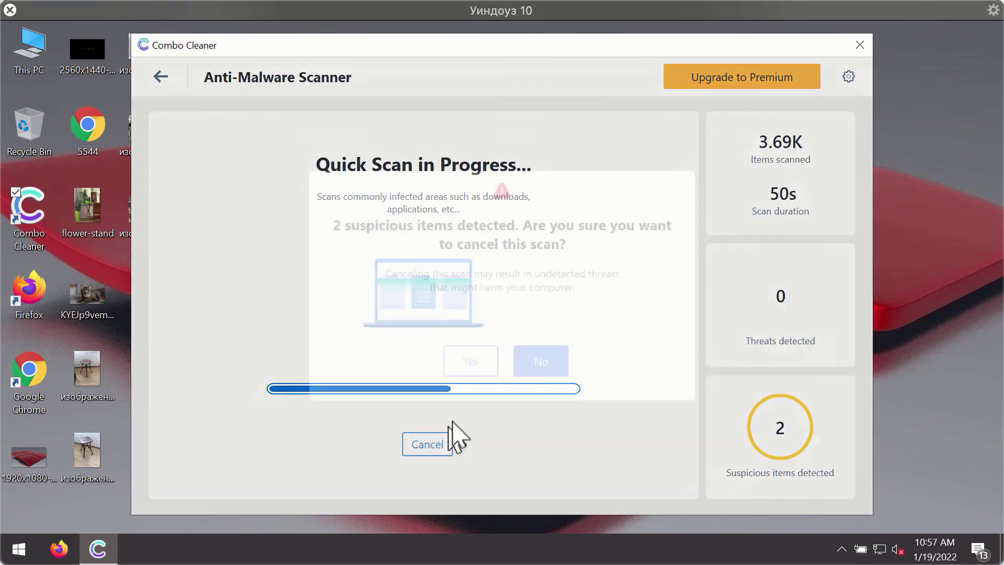
left_click(481, 358)
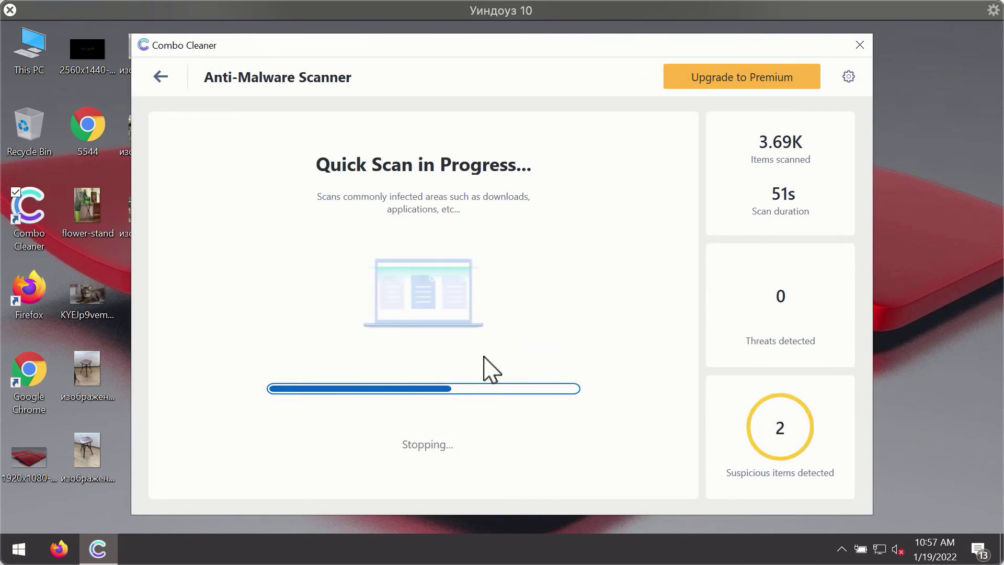